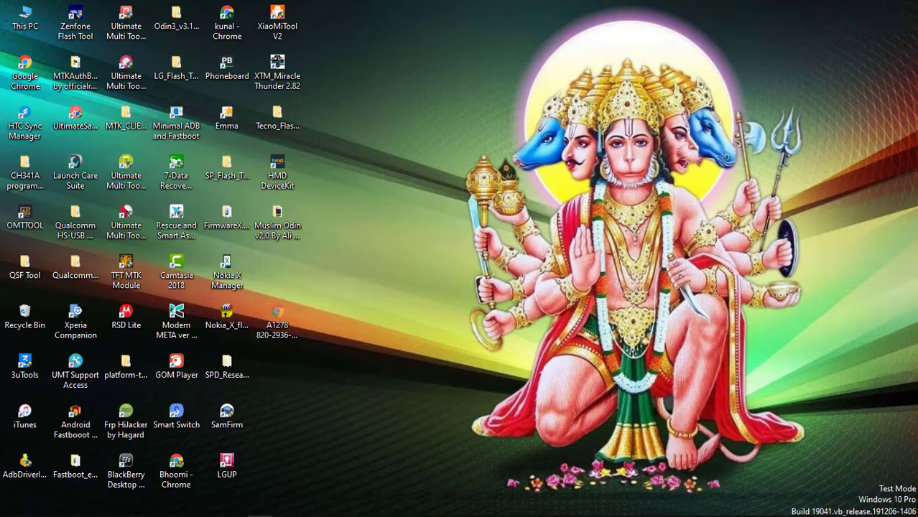
# Step: Open Chrome and go to the Chrome Web Store from its apps page
pyautogui.moveTo(260, 511)
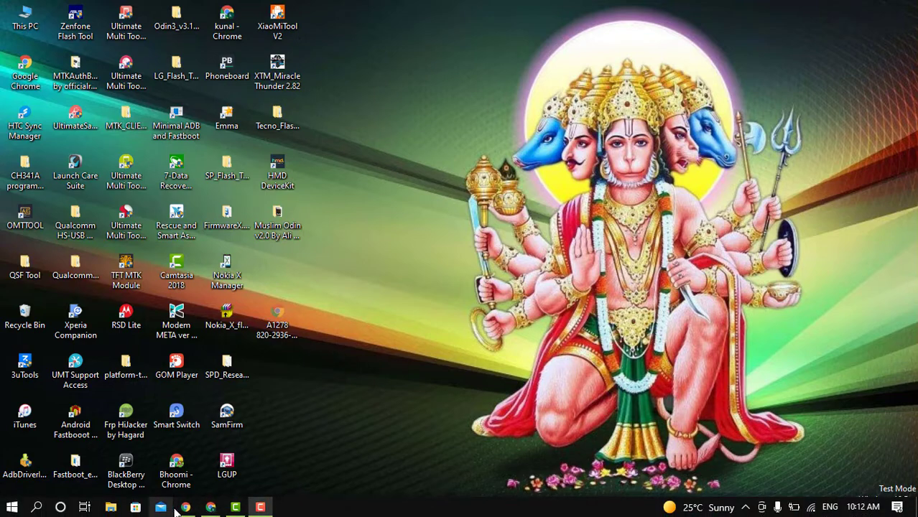
pyautogui.click(185, 507)
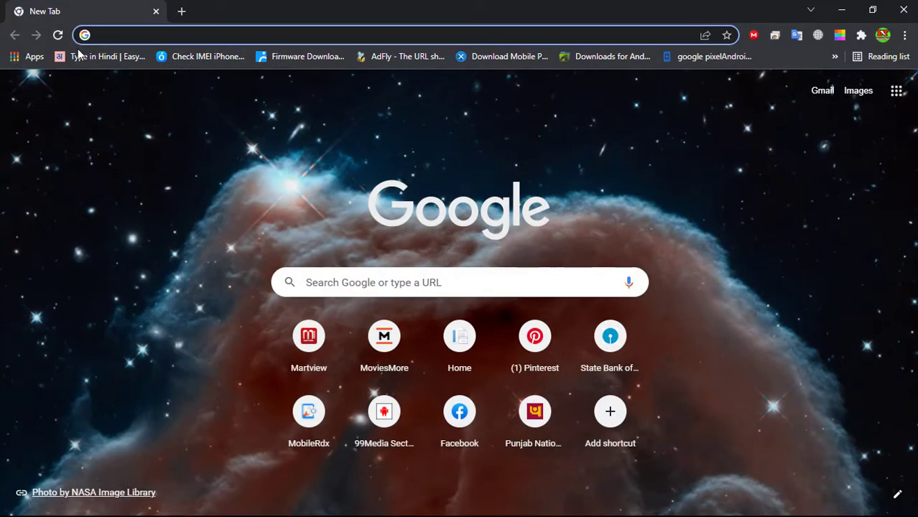
pyautogui.click(31, 57)
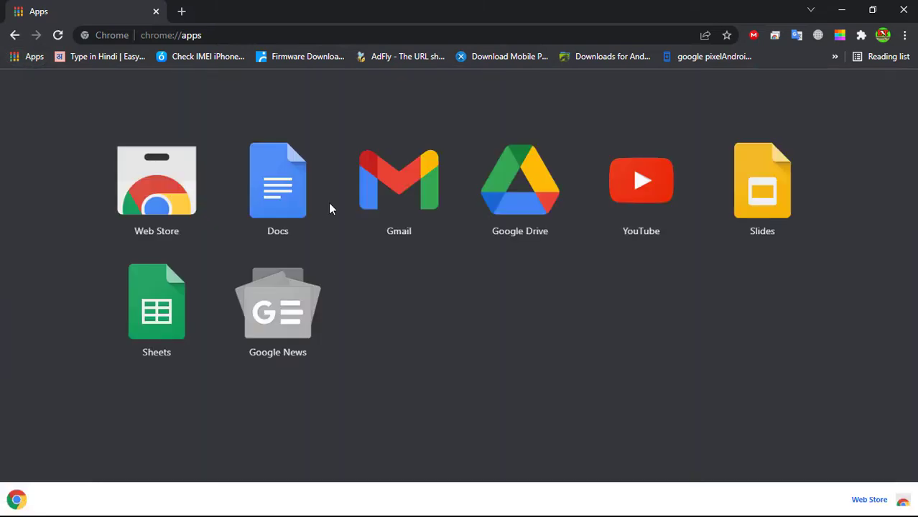
pyautogui.click(185, 207)
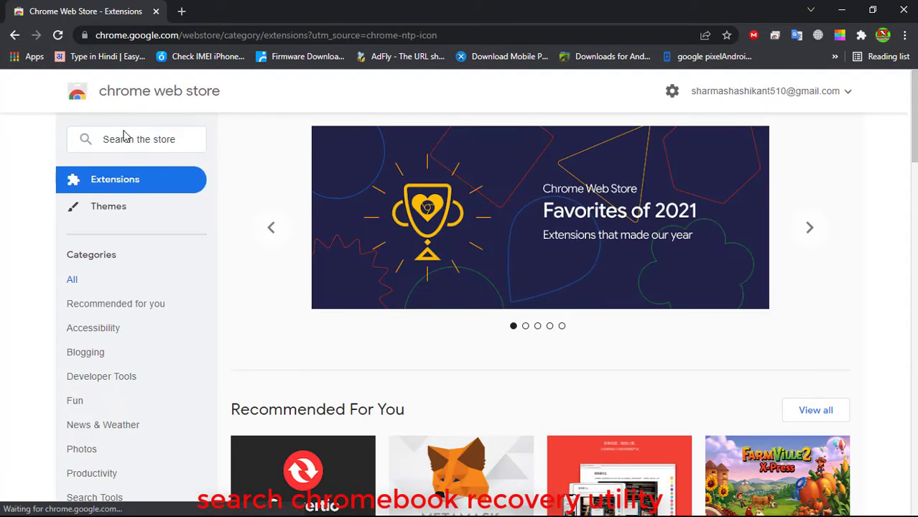
# Step: Search the Chrome Web Store for "chromebook recovery utility"
pyautogui.click(126, 141)
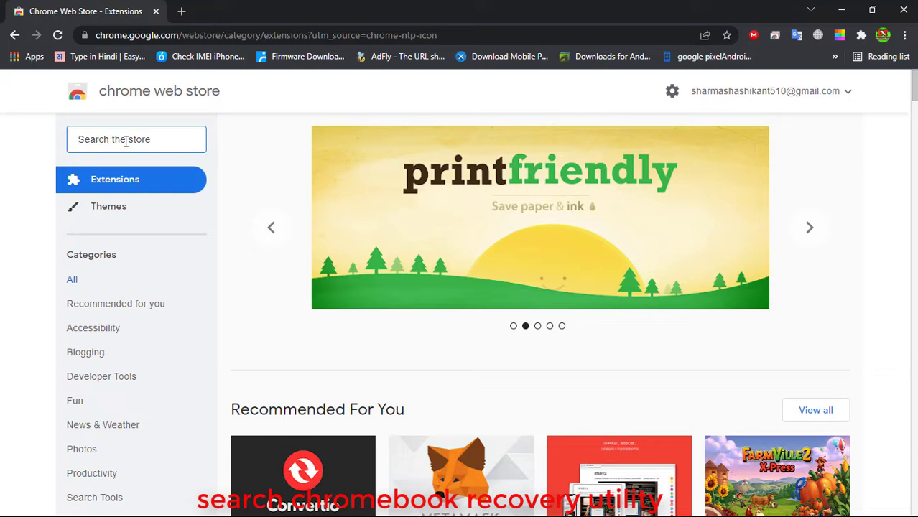
pyautogui.write('ch')
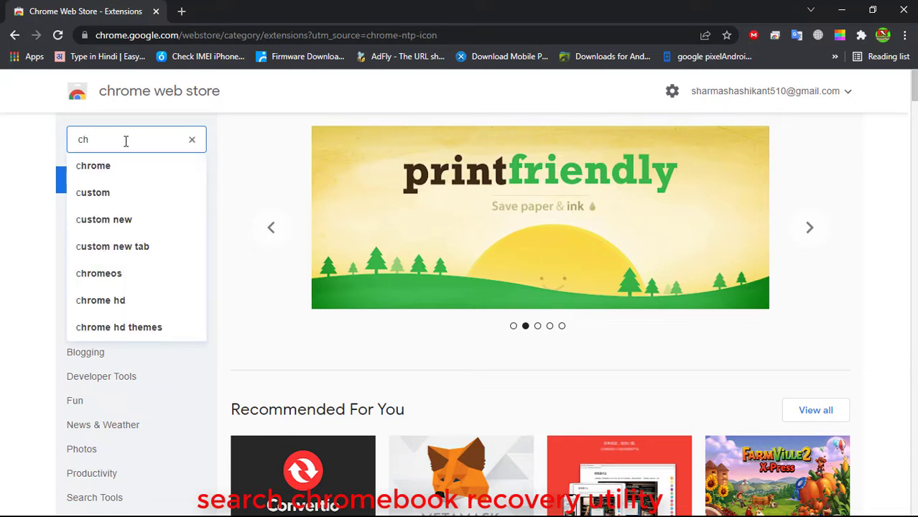
pyautogui.write('rome')
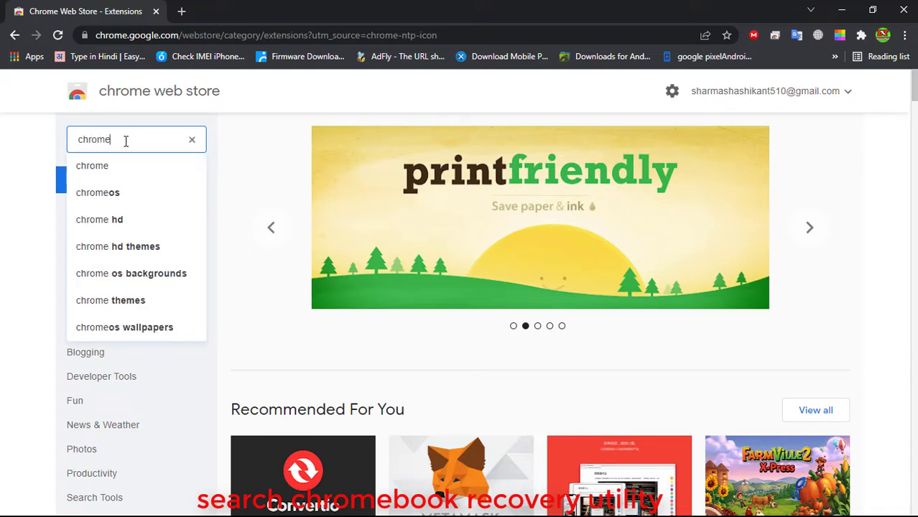
pyautogui.write('boo')
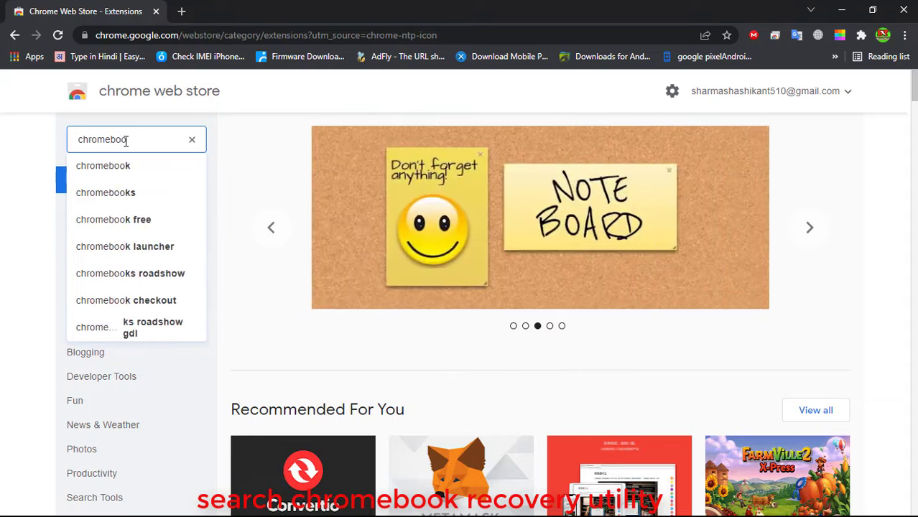
pyautogui.write('k re')
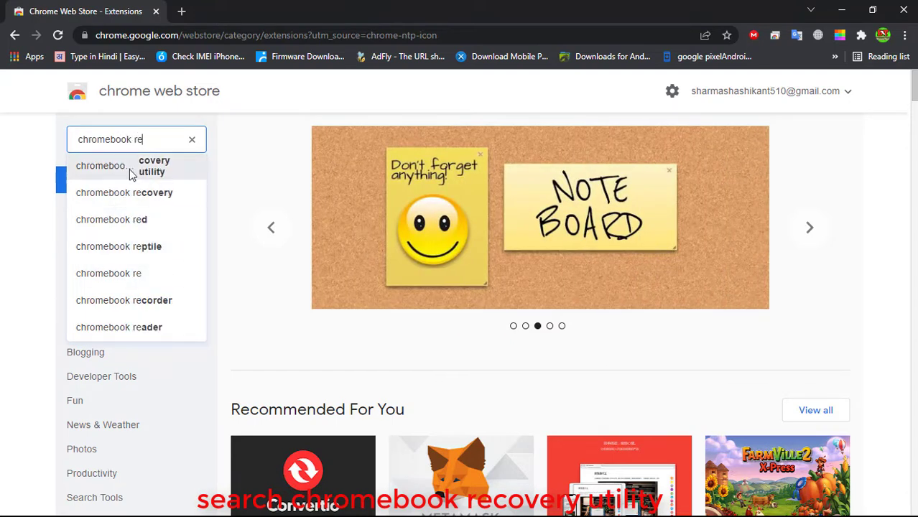
pyautogui.click(127, 170)
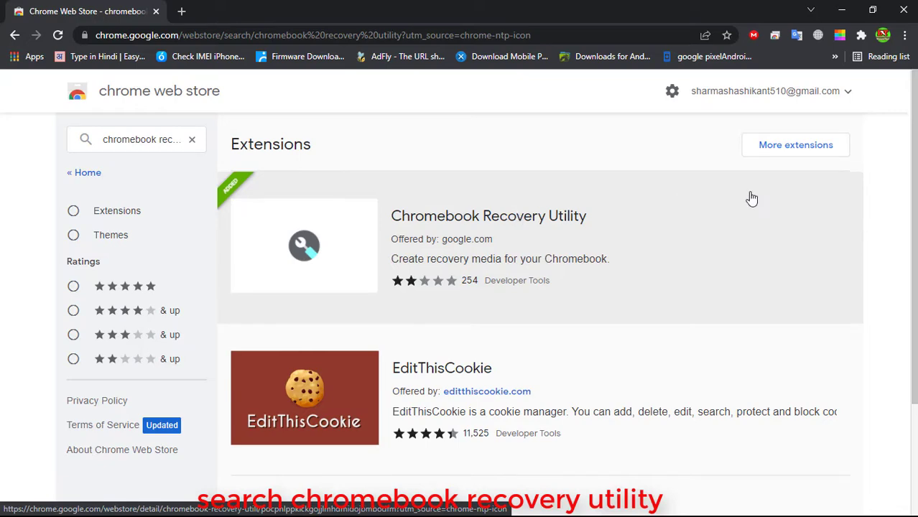
# Step: Launch the installed Chromebook Recovery Utility extension and start creating recovery media
pyautogui.click(863, 35)
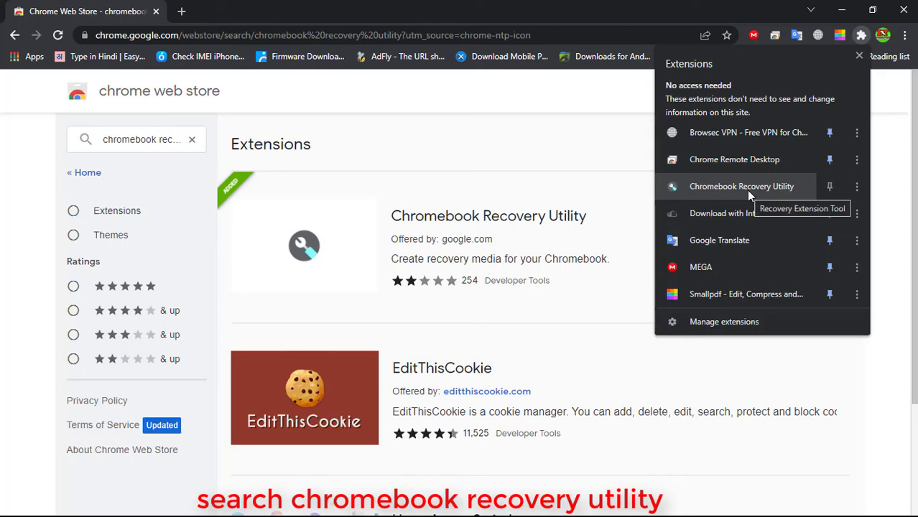
pyautogui.click(774, 186)
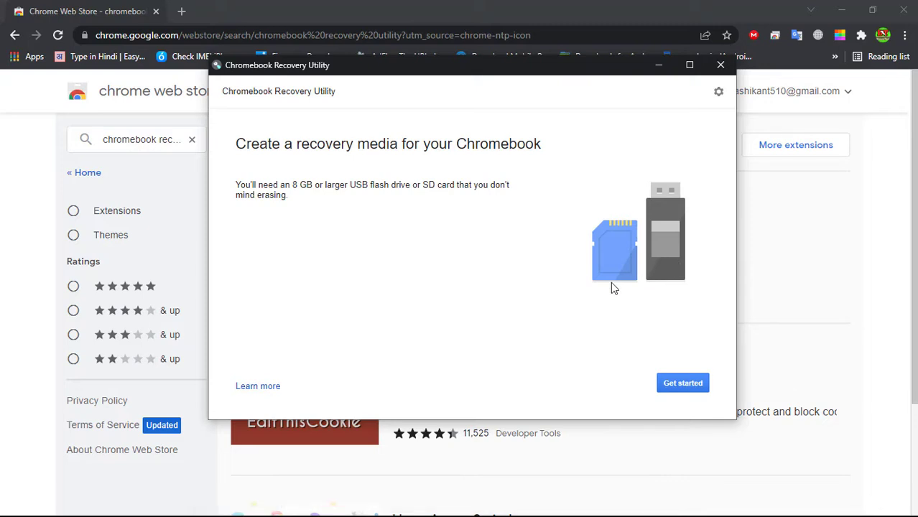
pyautogui.click(684, 385)
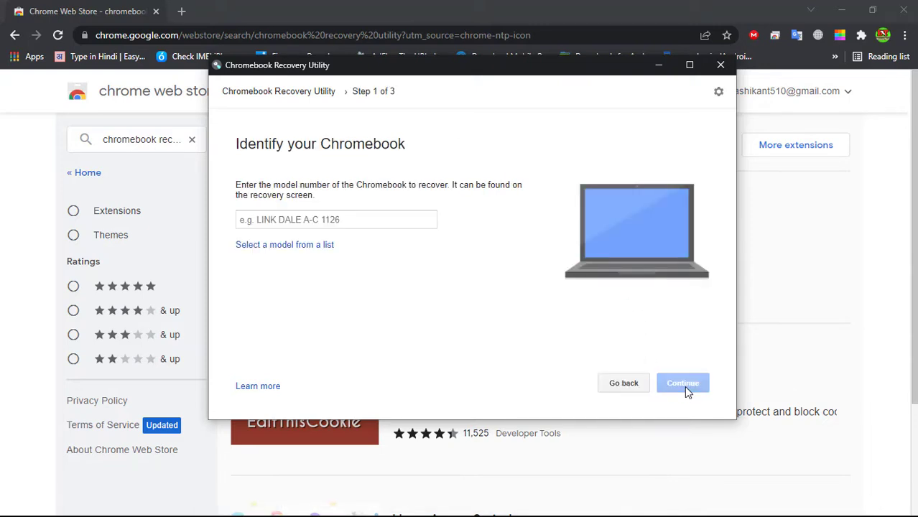
# Step: Identify the Chromebook from the model list as Google Chrome OS Flex, Chrome OS Flex (Developer-Unstable), and continue
pyautogui.click(273, 248)
pyautogui.click(311, 191)
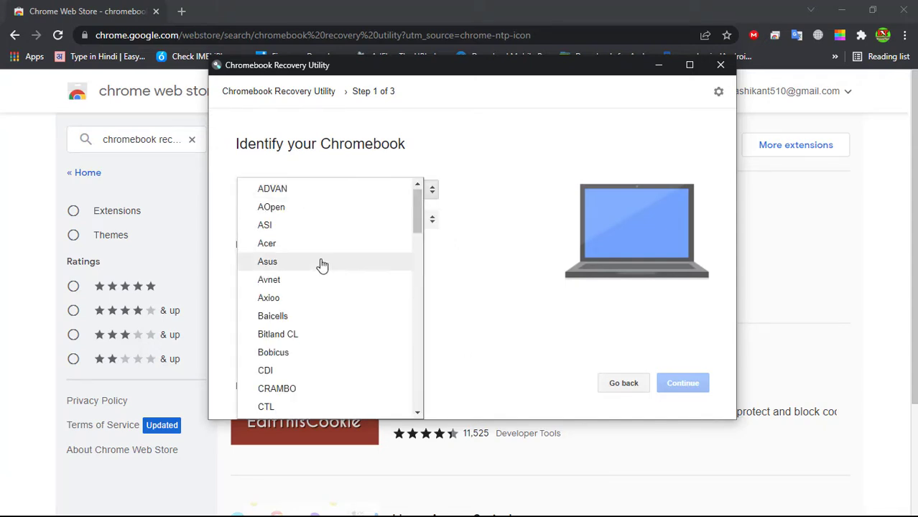
pyautogui.scroll(-10, 318, 263)
pyautogui.scroll(4, 322, 264)
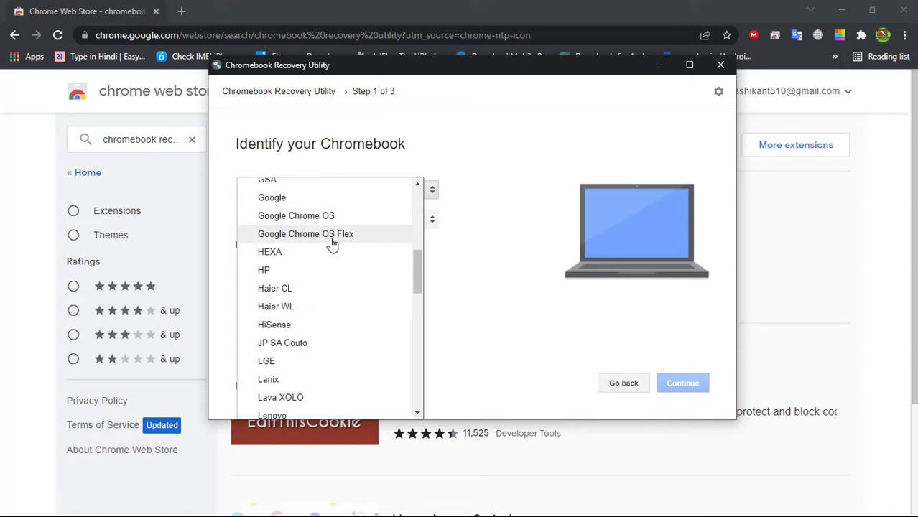
pyautogui.click(325, 236)
pyautogui.click(325, 221)
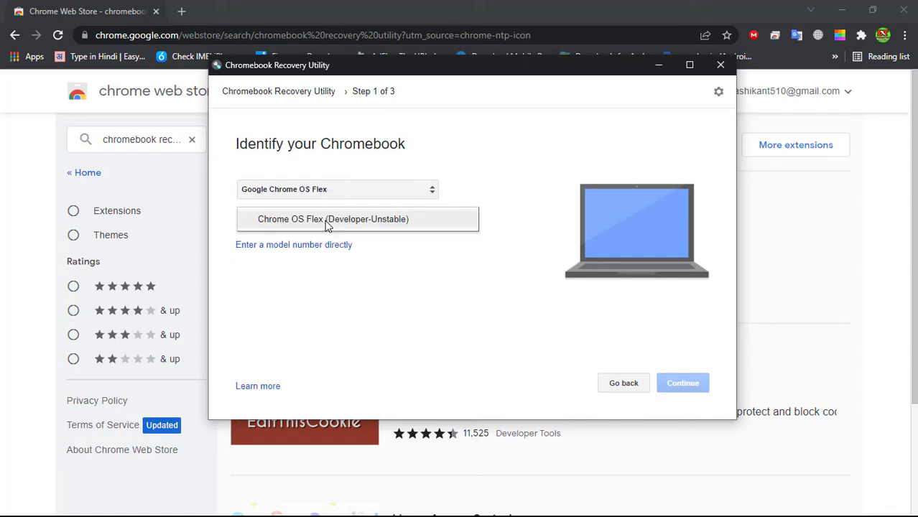
pyautogui.click(313, 228)
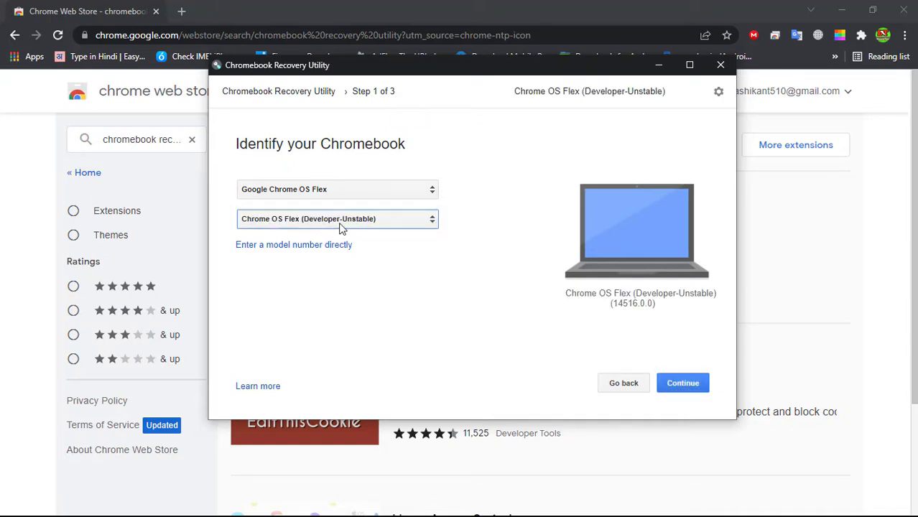
pyautogui.click(681, 383)
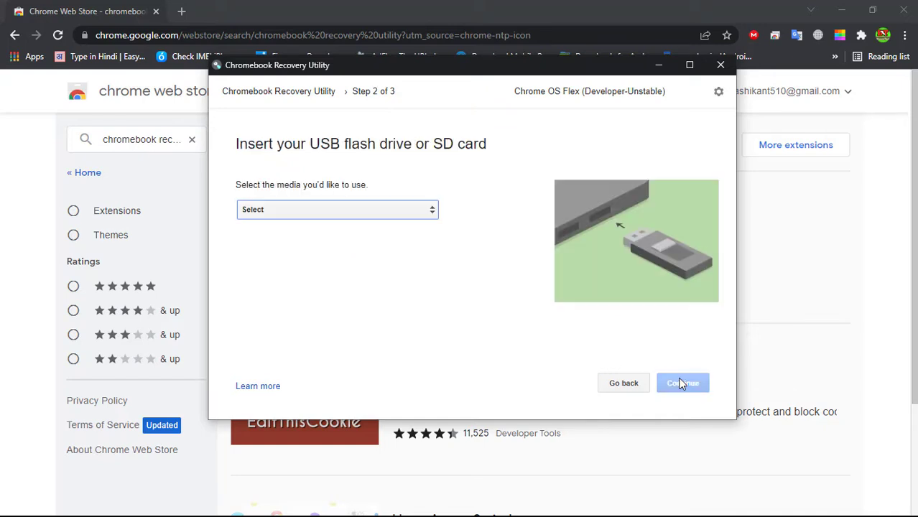
# Step: Choose the hp v236w - 14.4 GB flash drive as the media and create the recovery image on it
pyautogui.click(289, 210)
pyautogui.click(291, 213)
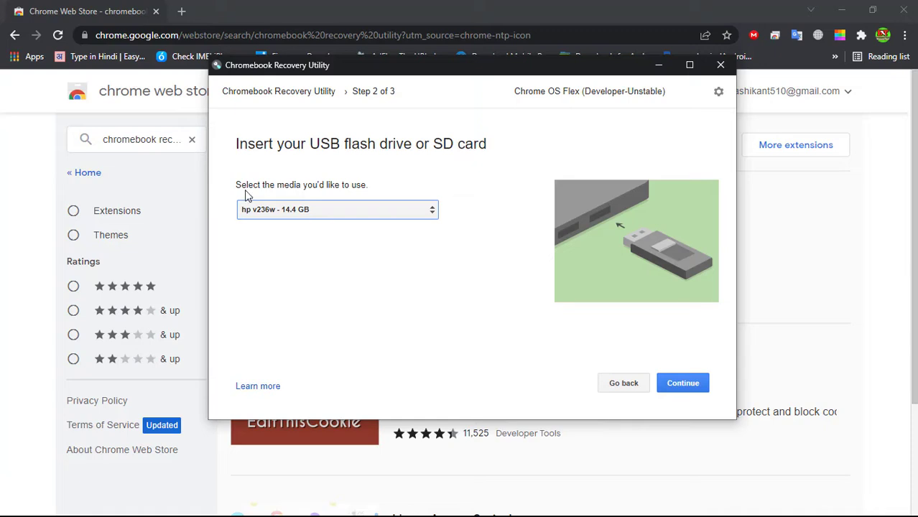
pyautogui.click(672, 388)
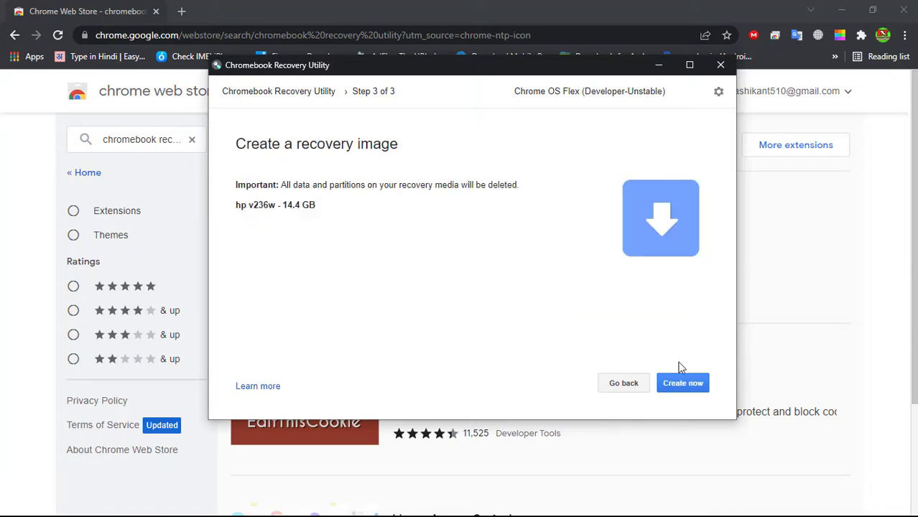
pyautogui.click(679, 383)
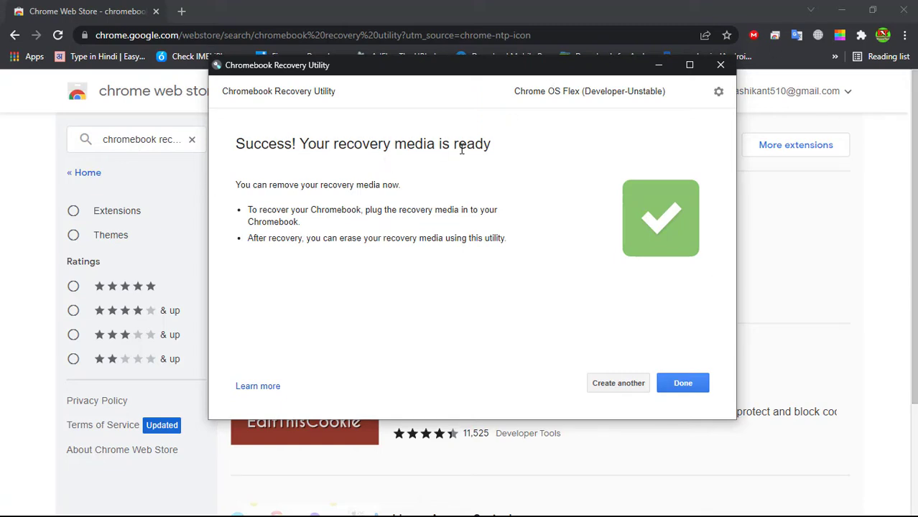
# Step: Finish the recovery utility, minimize the browser, and decline formatting the disk in drive D:
pyautogui.click(684, 384)
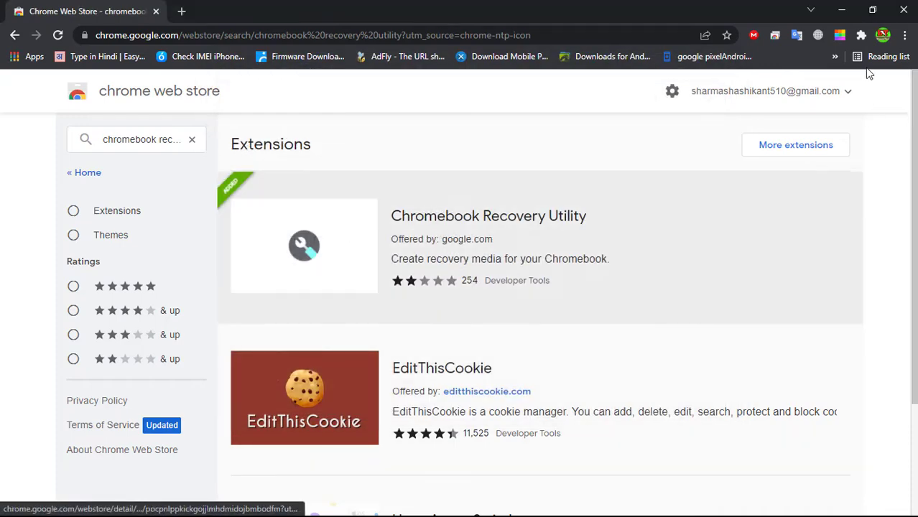
pyautogui.click(853, 10)
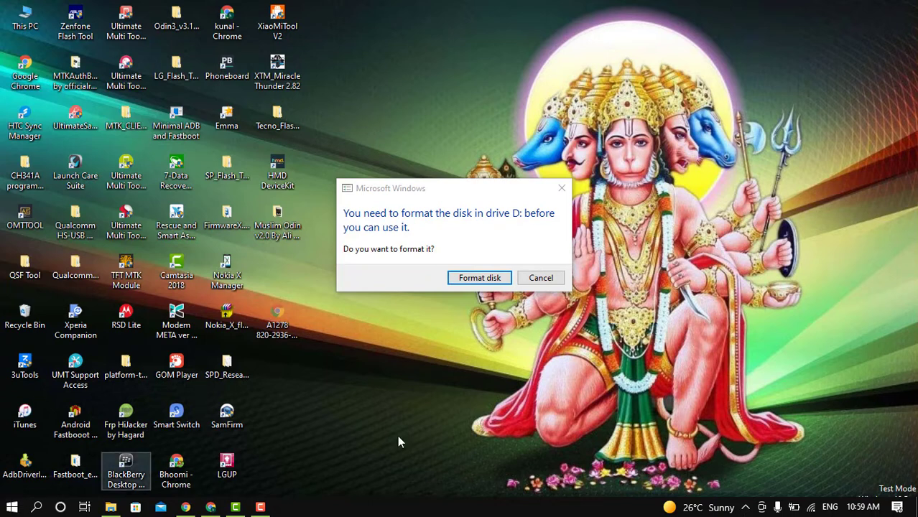
pyautogui.click(542, 279)
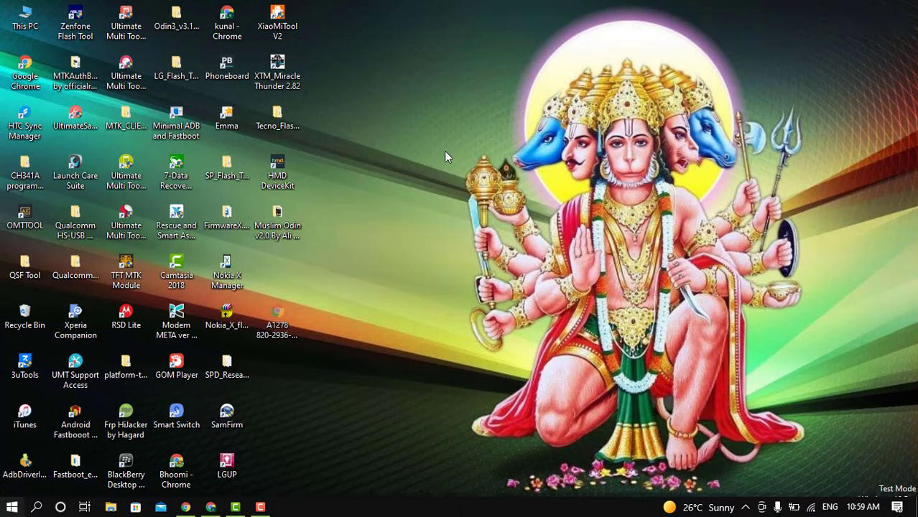
# Step: Refresh the desktop and open This PC to view the drives
pyautogui.press('super')
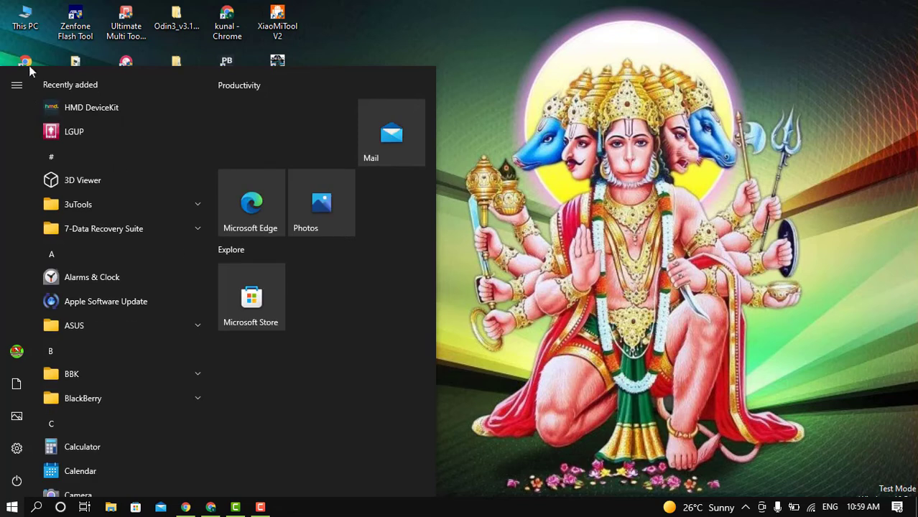
pyautogui.click(24, 21)
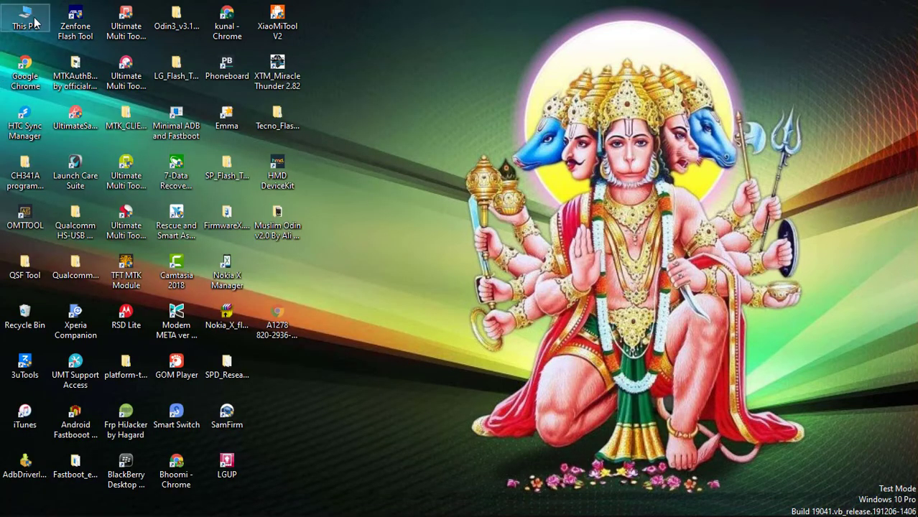
pyautogui.rightClick(493, 119)
pyautogui.click(496, 106)
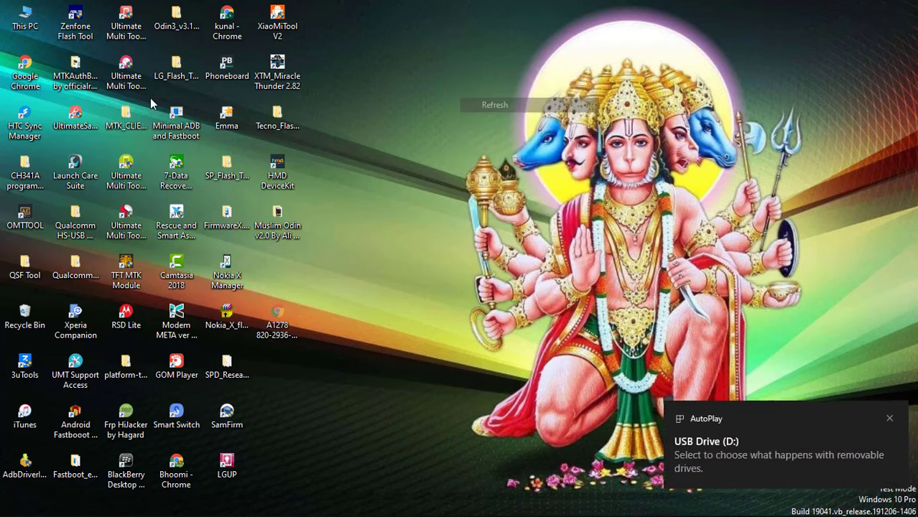
pyautogui.doubleClick(25, 18)
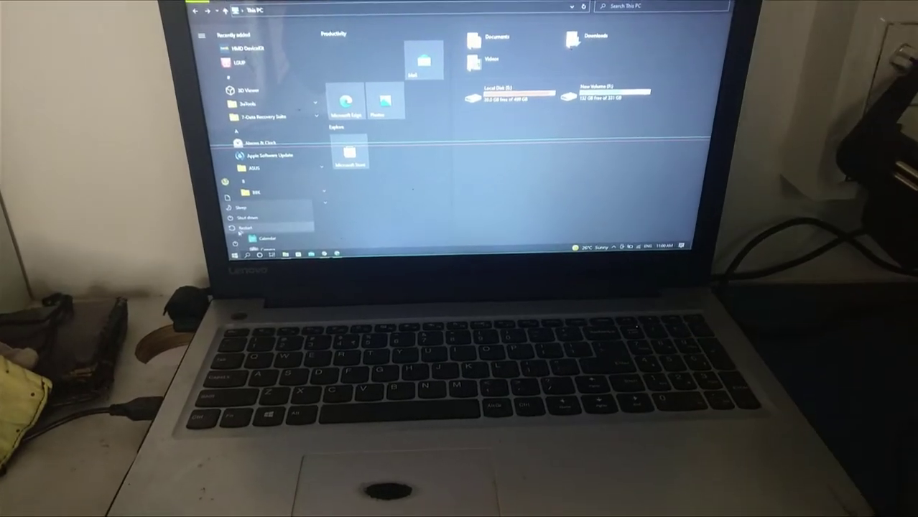
# Step: Restart the computer
pyautogui.click(240, 251)
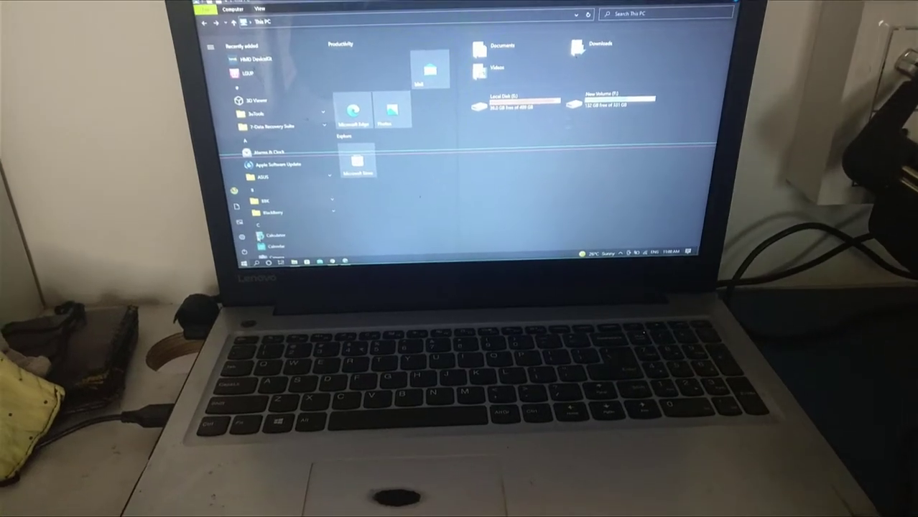